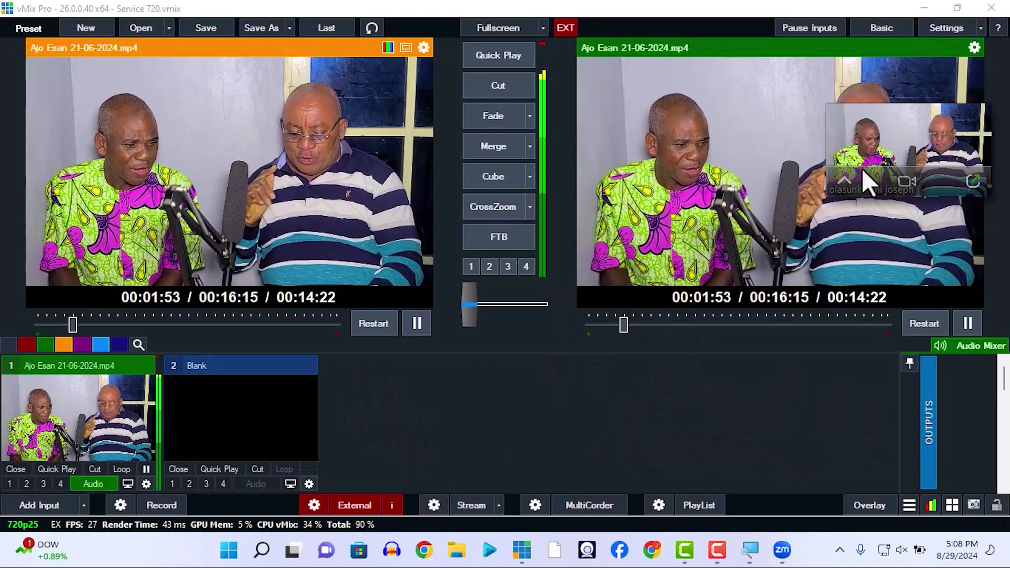
Move the floating Zoom video to the lower right and restore the full meeting window
left_click_drag(930, 131, 825, 409)
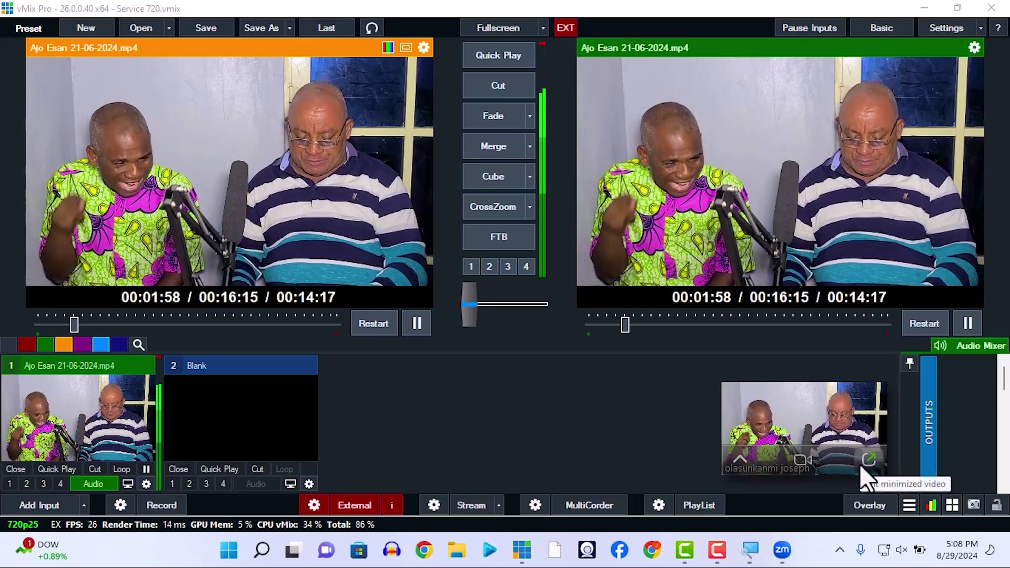
left_click(861, 465)
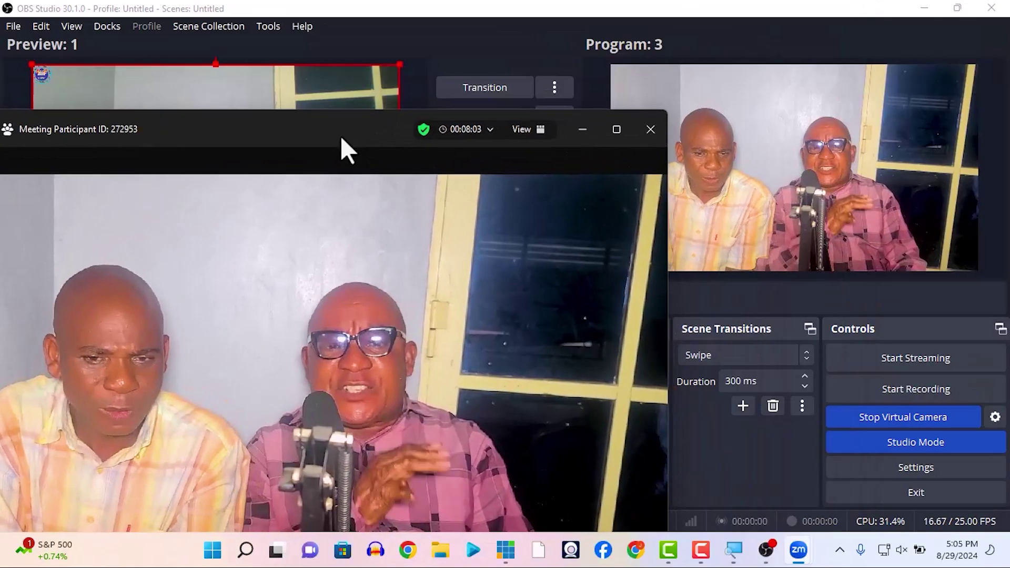
Move the Zoom meeting window aside and put OBS scene 1 in program with scene 3 in preview
left_click_drag(335, 133, 541, 24)
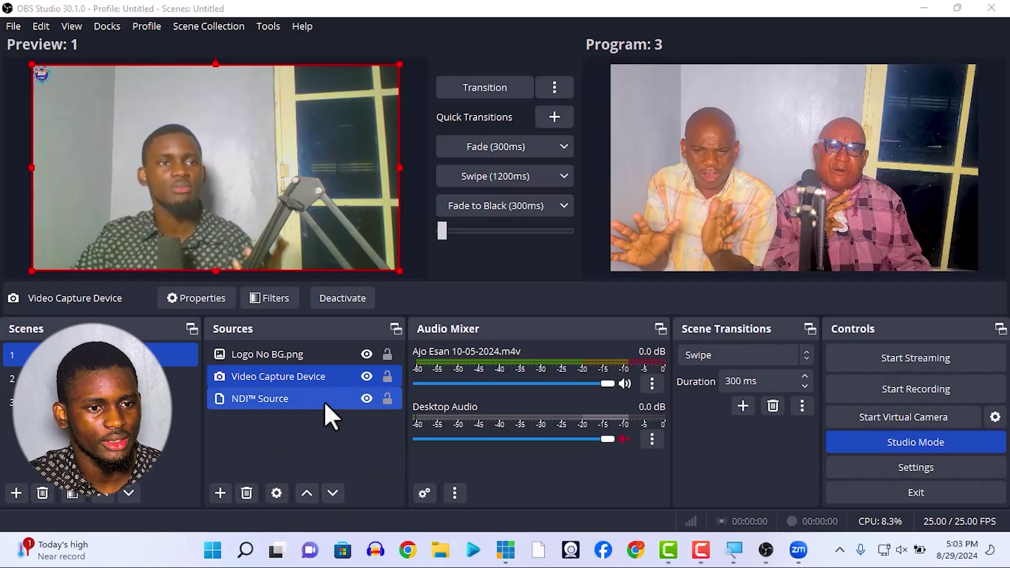
left_click(494, 92)
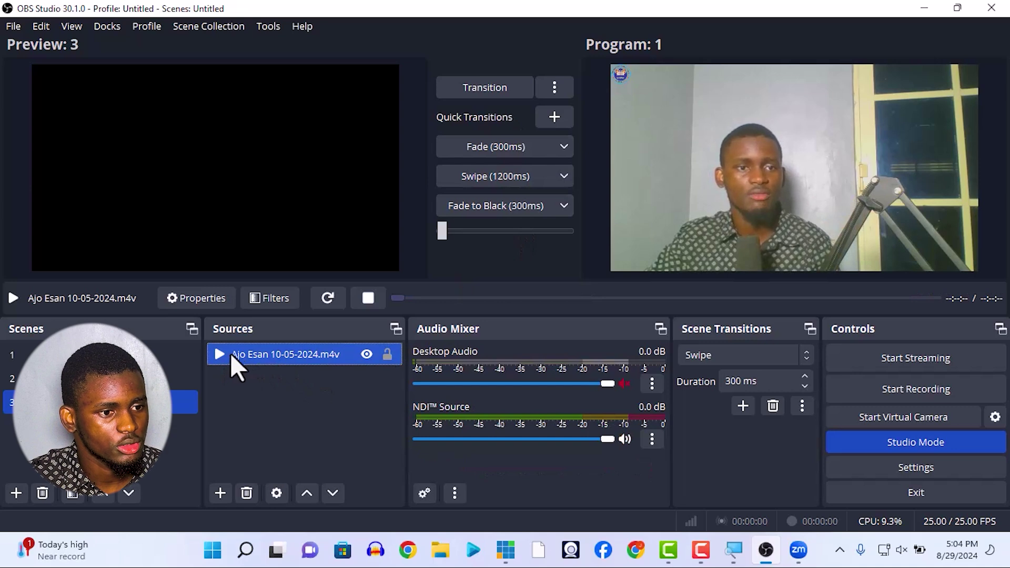
Take scene 3 live with the Fade (300ms) transition, start the OBS virtual camera, and open its settings
left_click(454, 150)
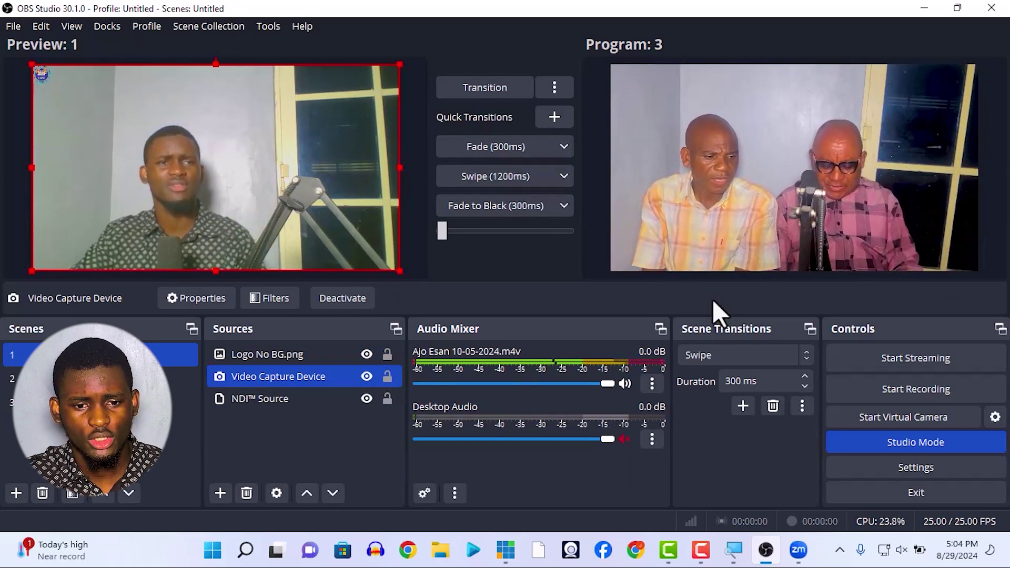
left_click(745, 374)
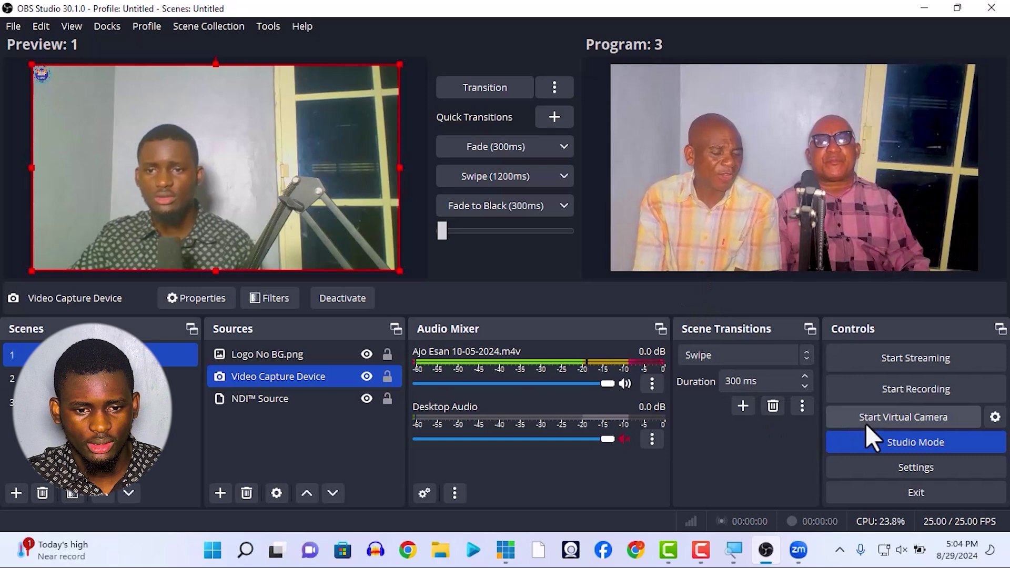
left_click(910, 414)
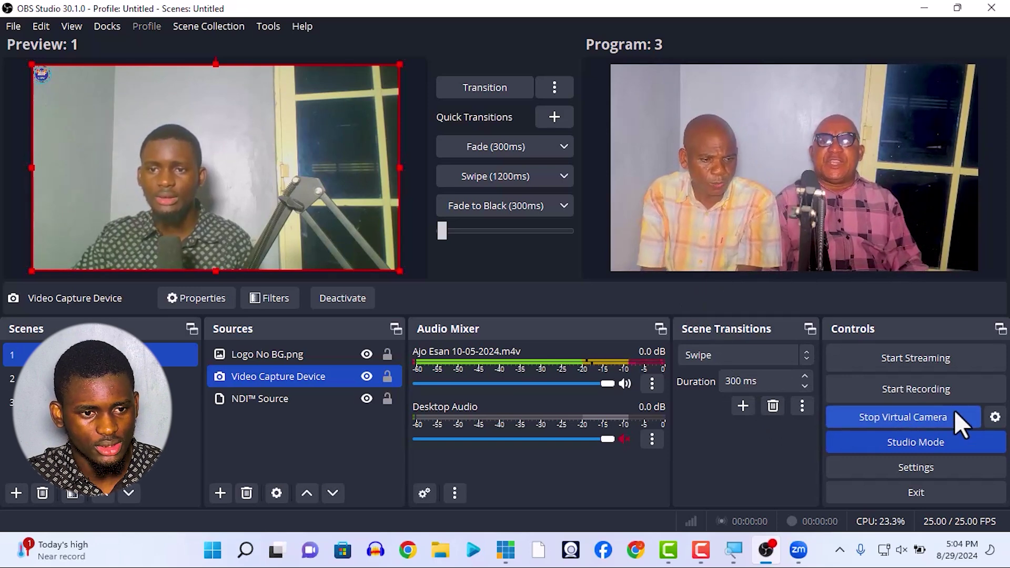
left_click(995, 418)
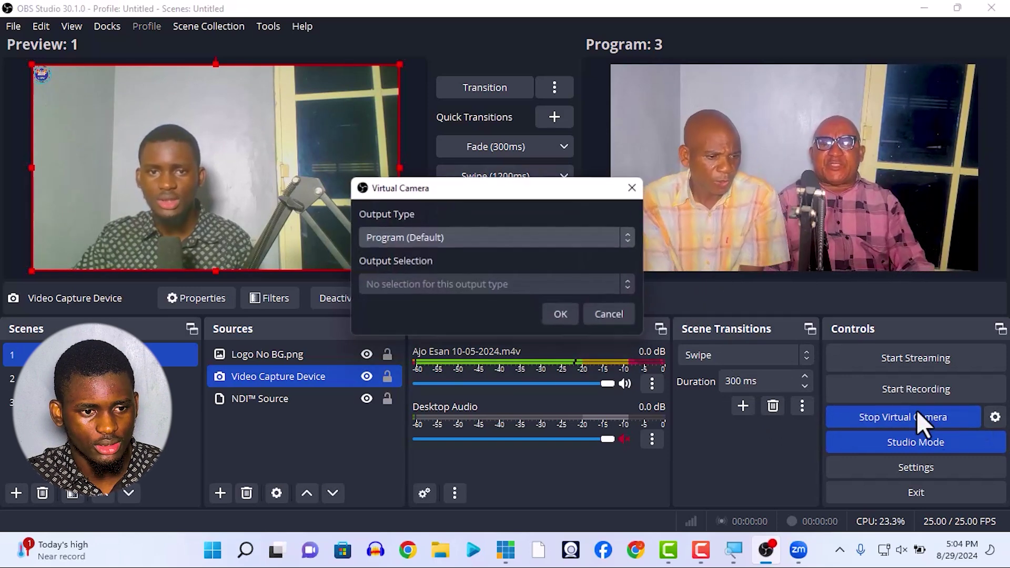
Leave the virtual camera output type at Program (Default) and cancel the dialog
left_click(482, 241)
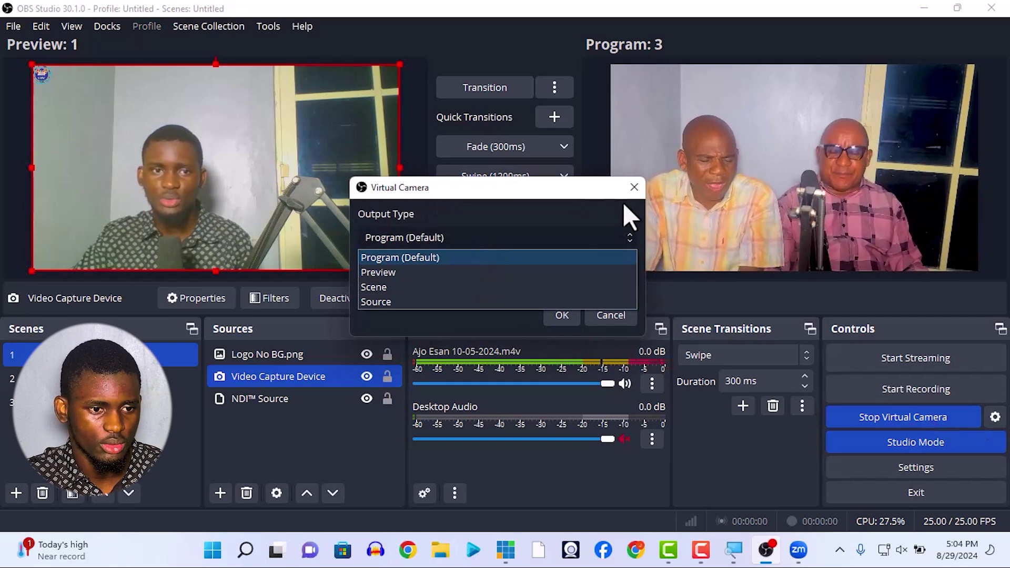
left_click(555, 253)
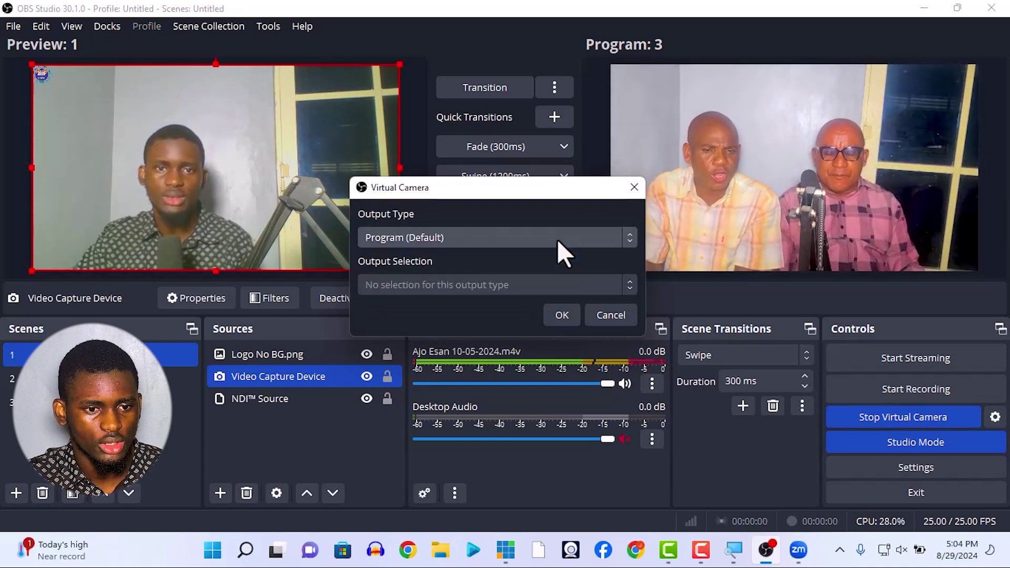
left_click(596, 314)
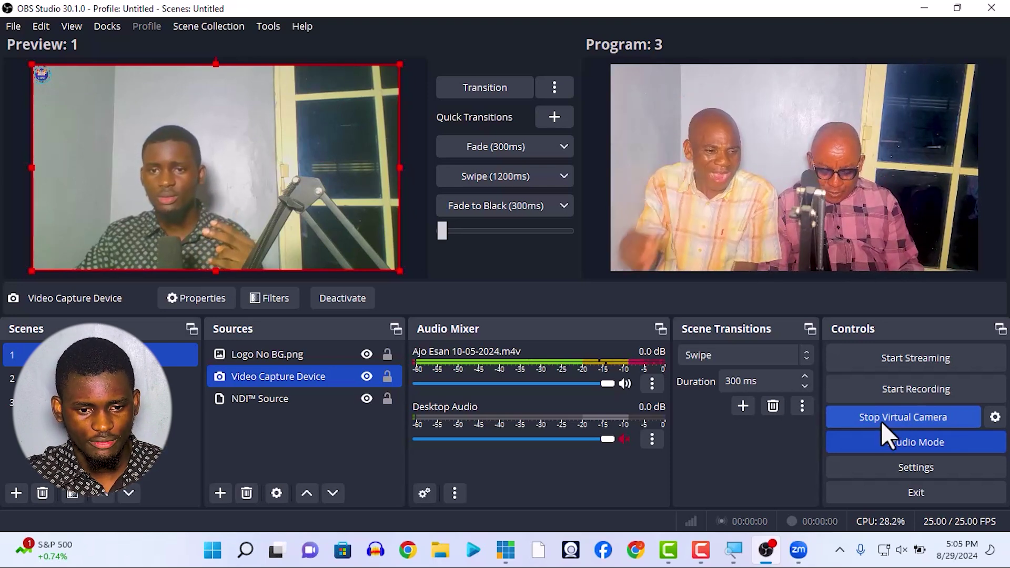
Switch the Zoom meeting camera to OBS Virtual Camera
mouse_move(798, 553)
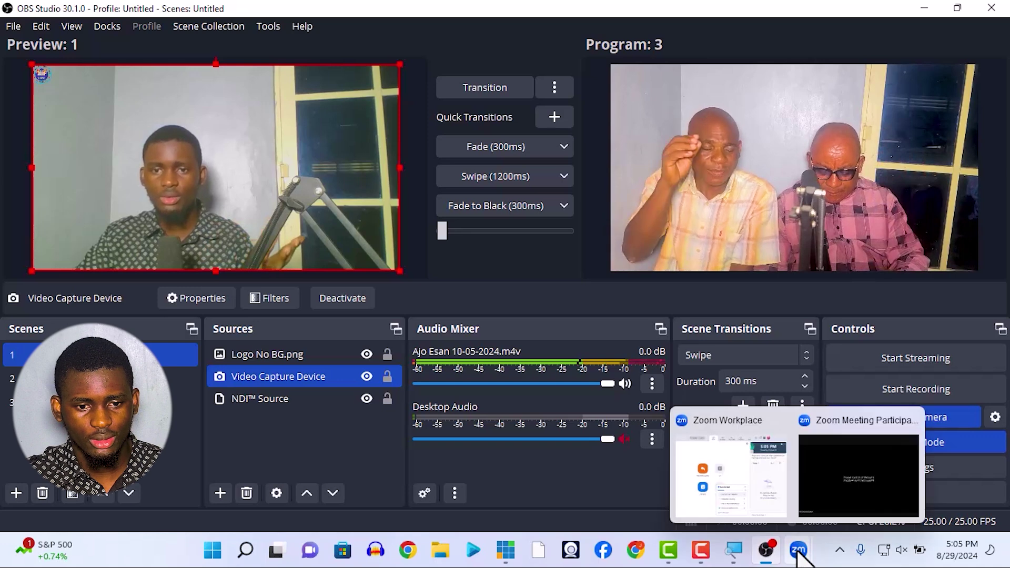
left_click(863, 482)
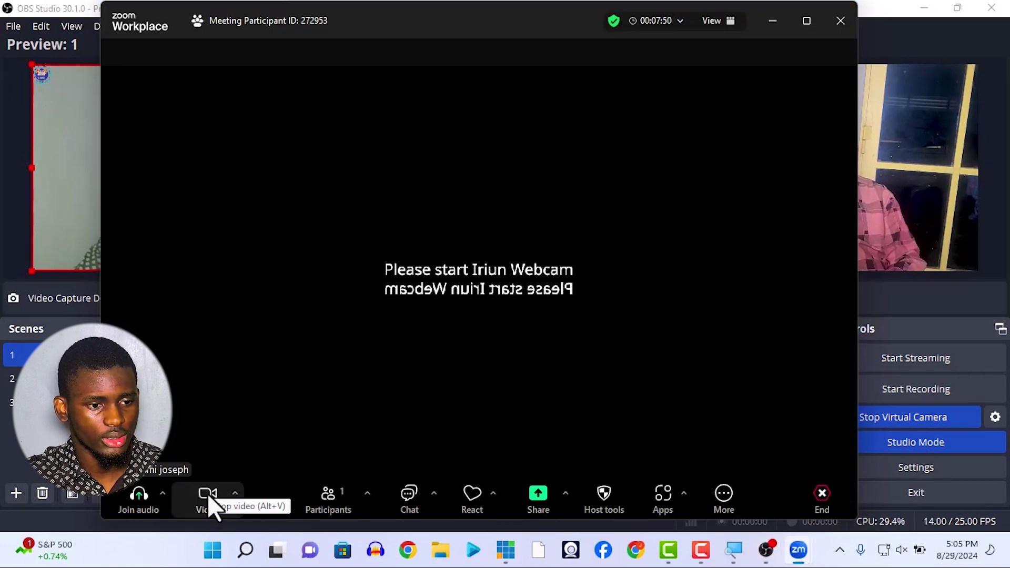
left_click(235, 493)
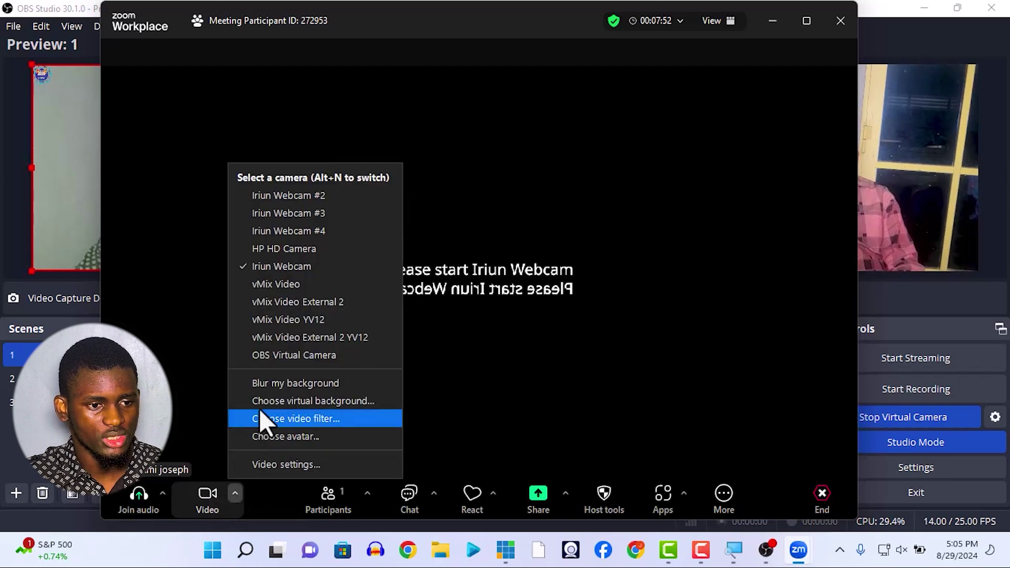
left_click(260, 355)
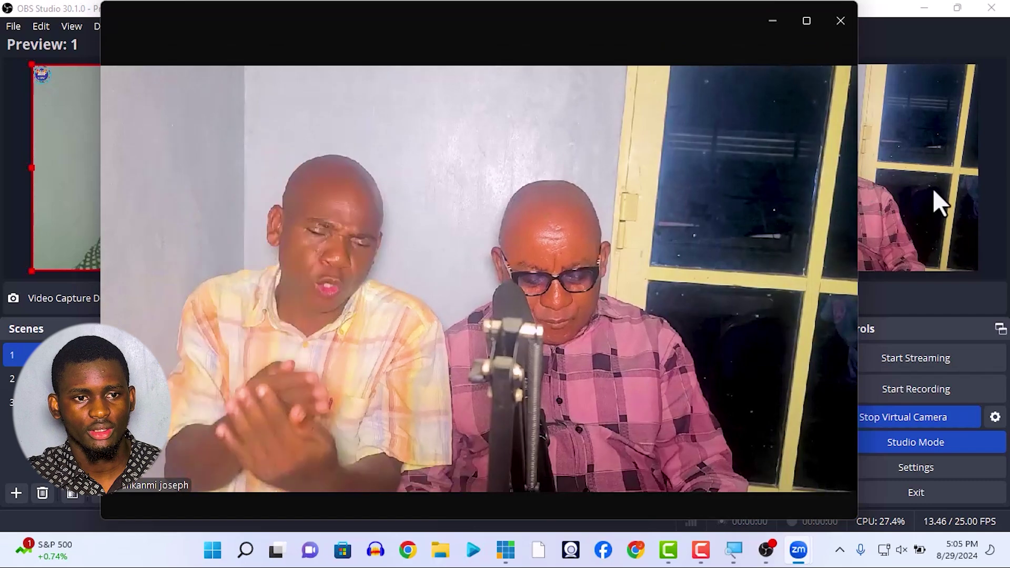
Take the meeting window out of full screen and reposition it on the desktop
left_click_drag(539, 18, 389, 1)
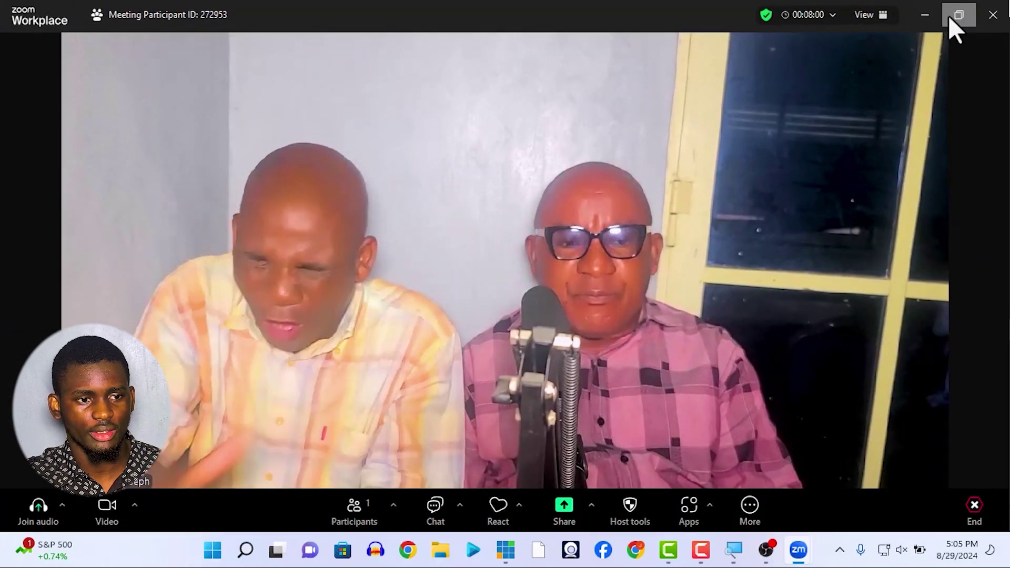
left_click(959, 15)
mouse_move(528, 26)
left_mouse_down()
mouse_move(346, 136)
mouse_move(335, 132)
mouse_move(501, 55)
mouse_move(539, 23)
left_mouse_up()
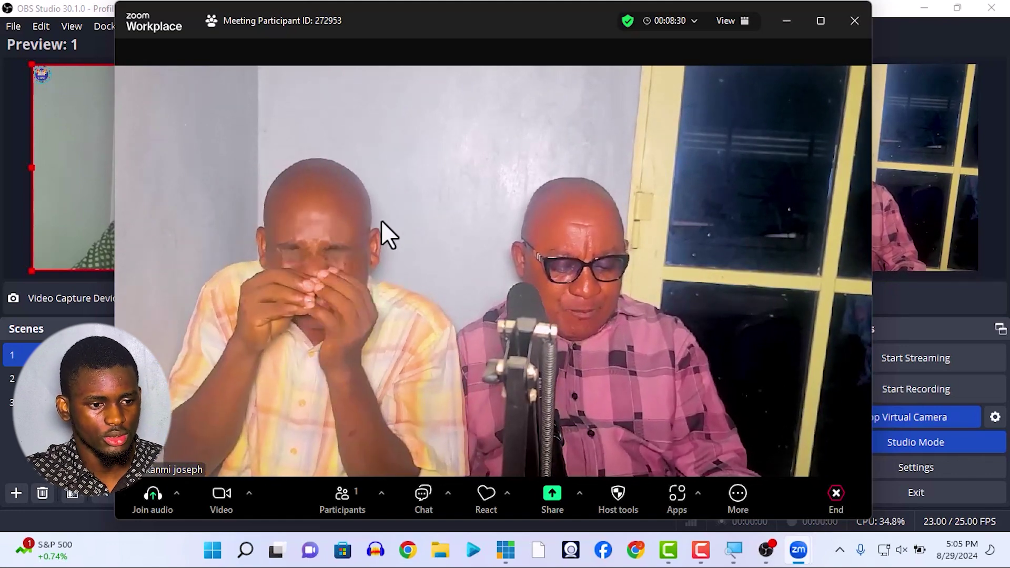
Switch the meeting camera to Iriun Webcam and start exiting OBS
left_click(249, 494)
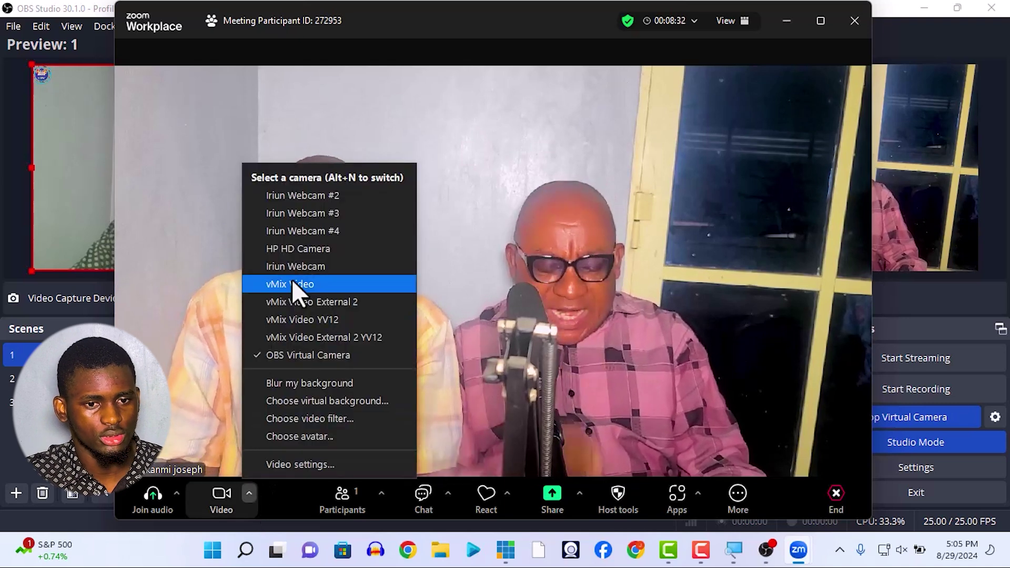
key("Return")
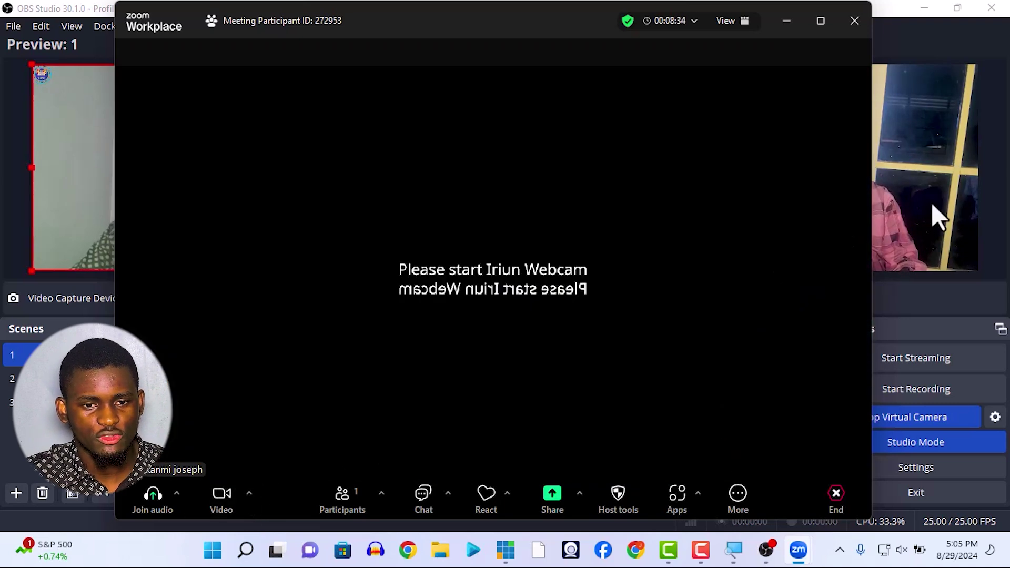
left_click(924, 215)
left_click(992, 7)
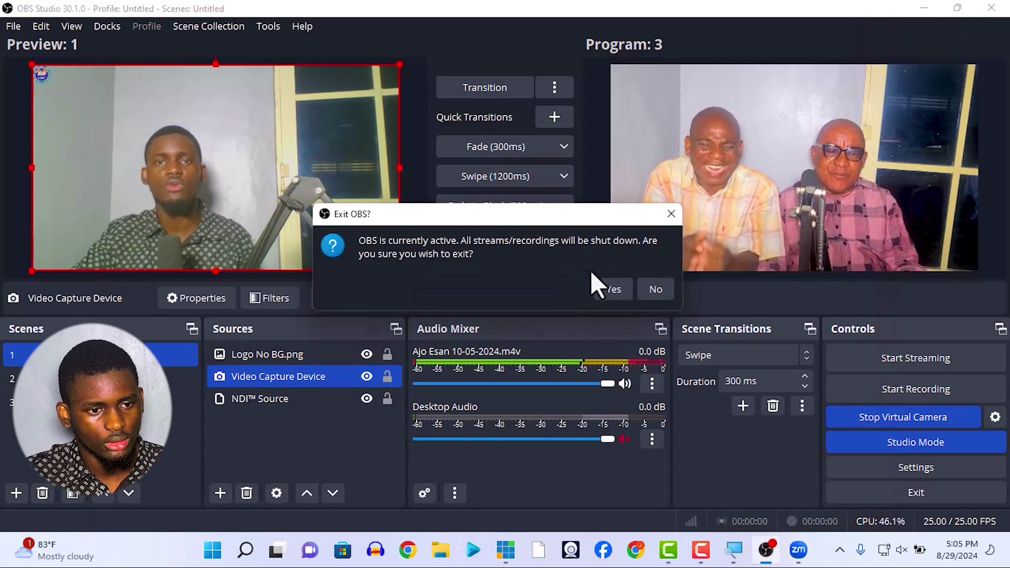
Confirm quitting OBS and its active outputs, then bring vMix forward
left_click(621, 296)
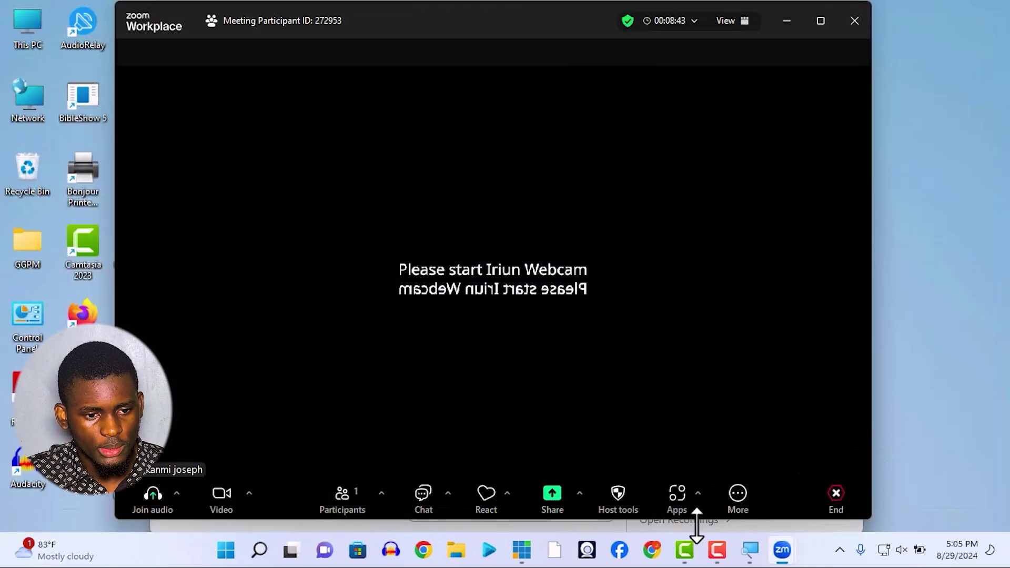
left_click(526, 551)
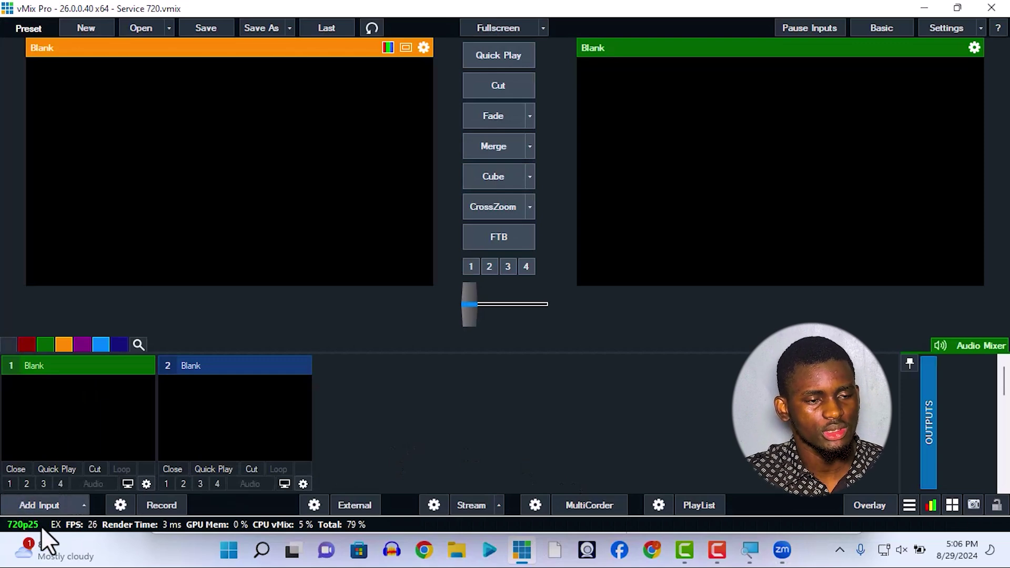
Add the video Ajo Esan 21-06-2024.mp4 from the recent list as vMix input 1
double_click(87, 390)
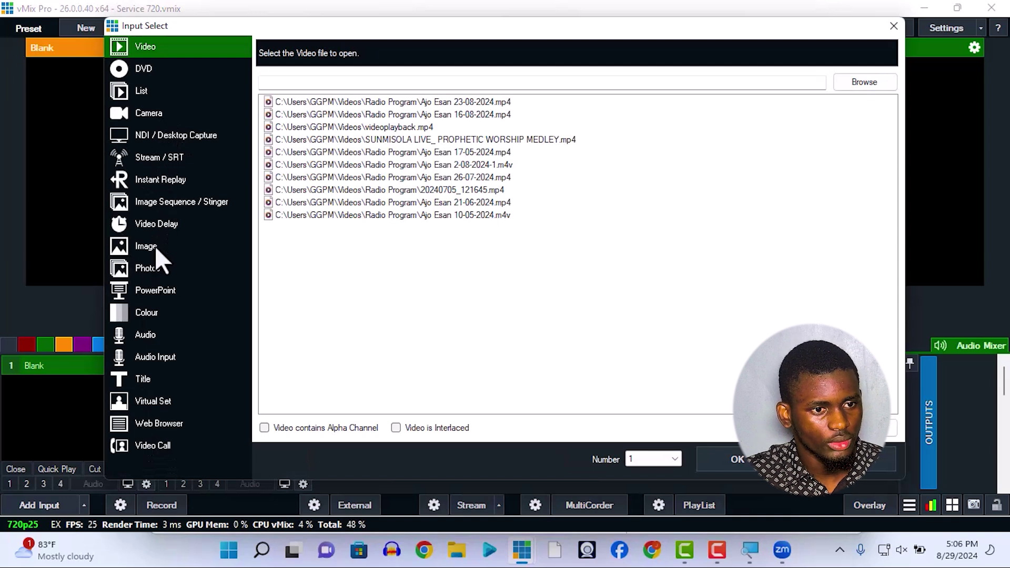
left_click(336, 102)
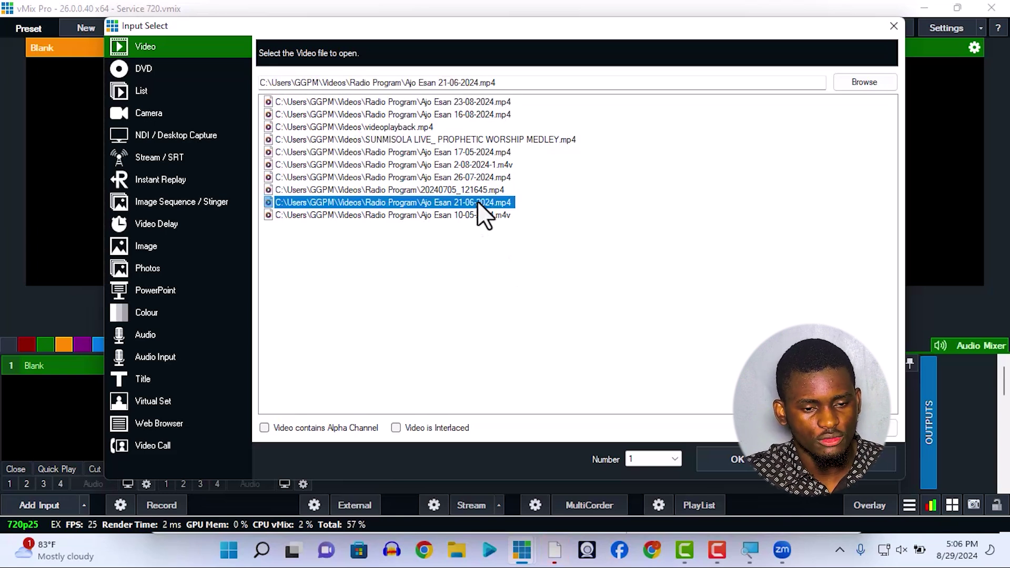
left_click(710, 458)
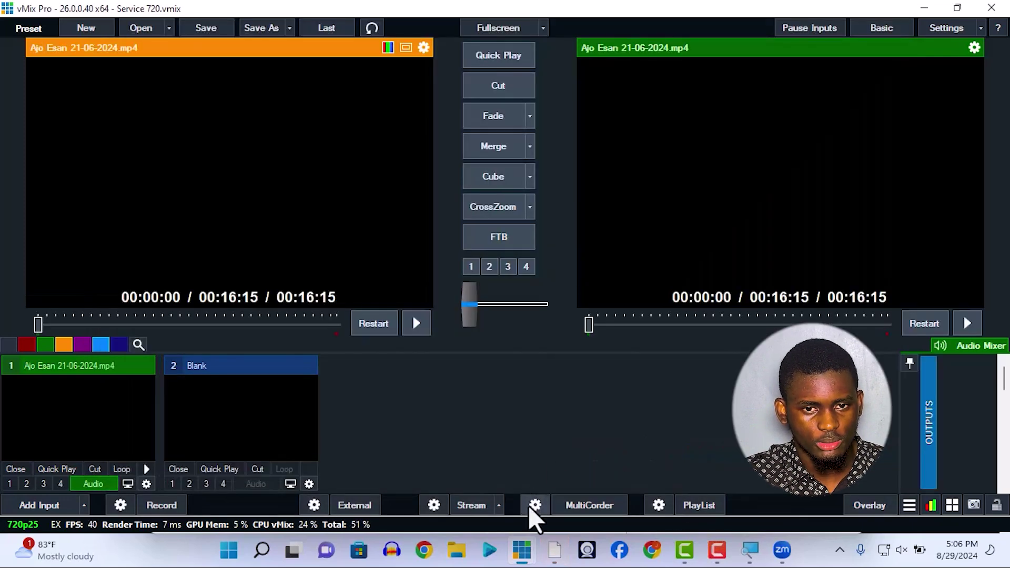
left_click(555, 550)
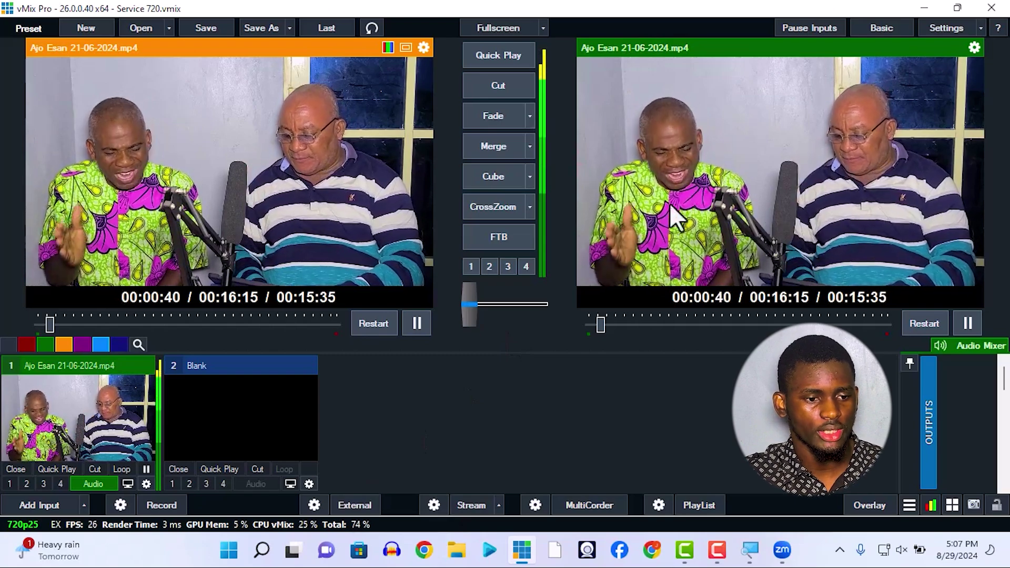
Switch on vMix's External output, checking and closing its options panel
left_click(356, 505)
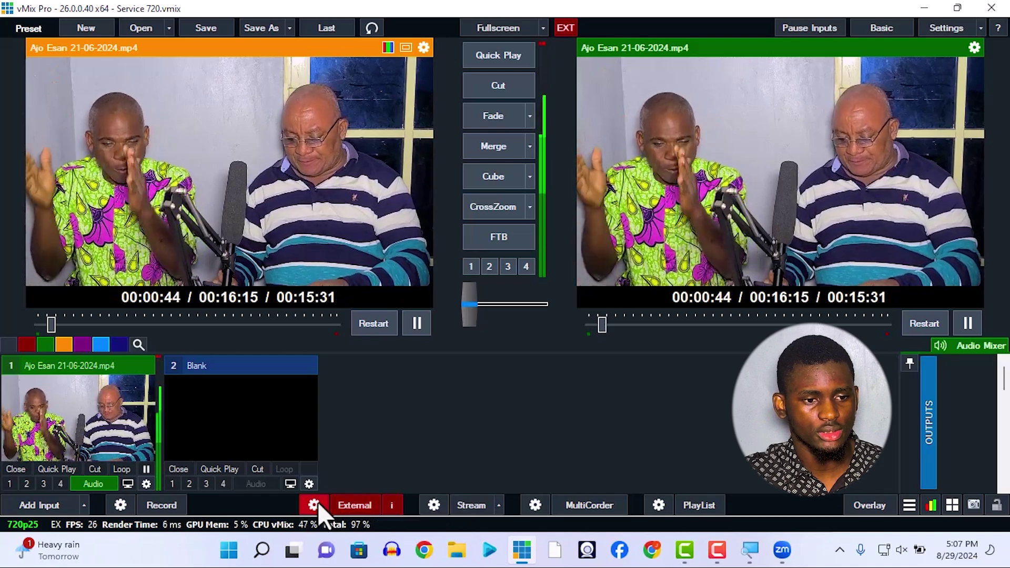
left_click(318, 502)
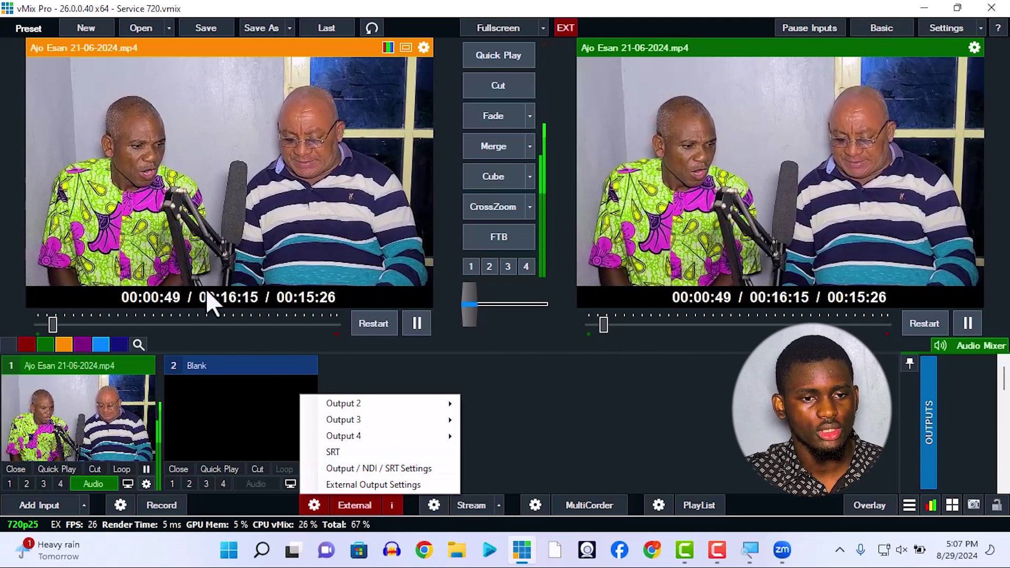
left_click(479, 375)
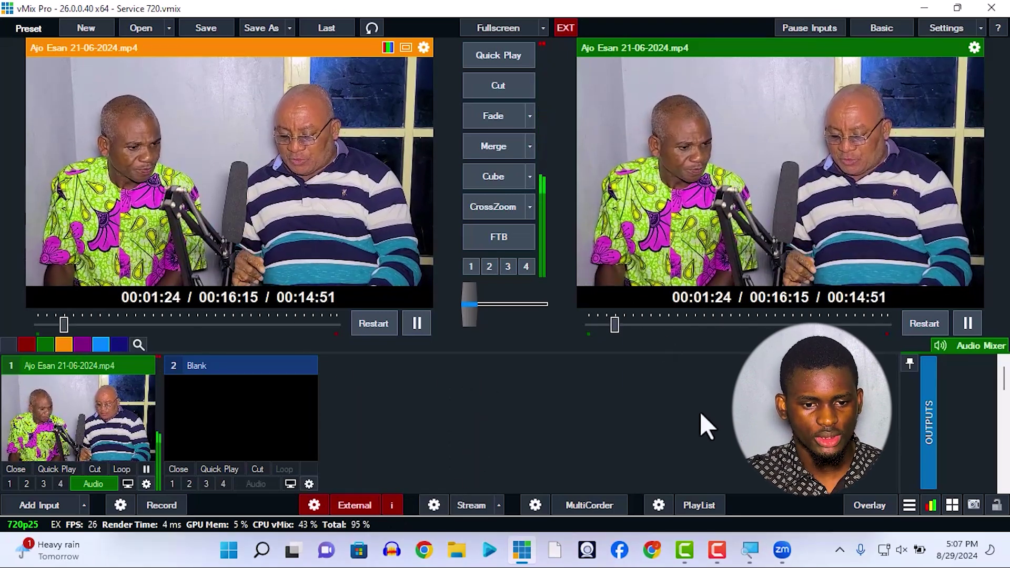
left_click(782, 551)
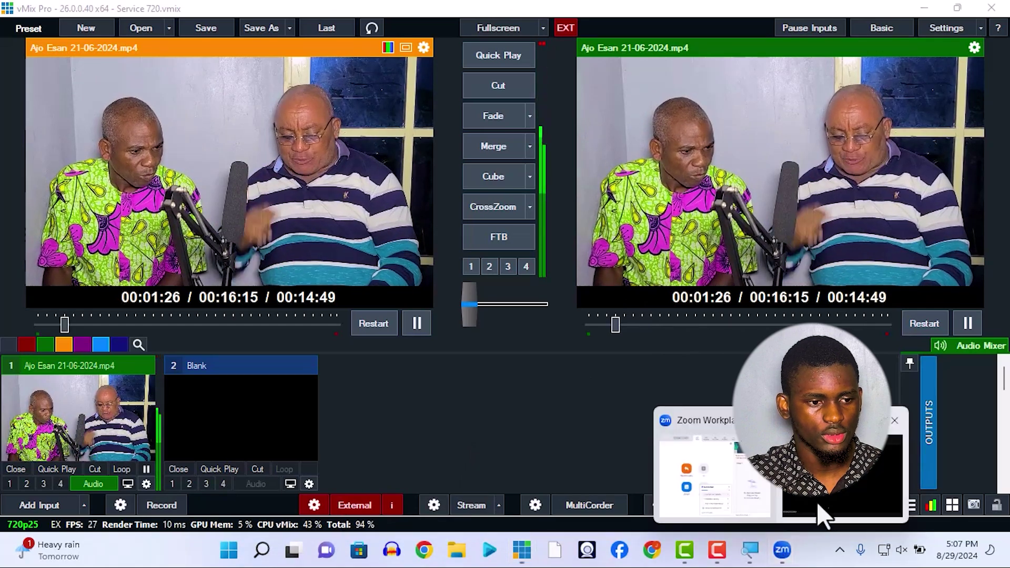
Select vMix Video as the Zoom meeting camera and maximize the meeting window
left_click(820, 494)
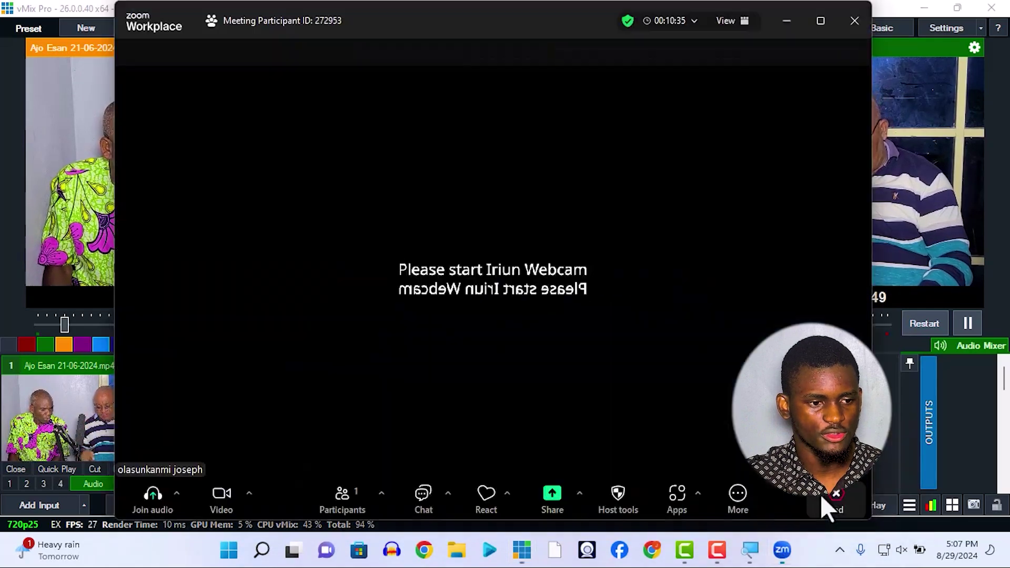
left_click(248, 493)
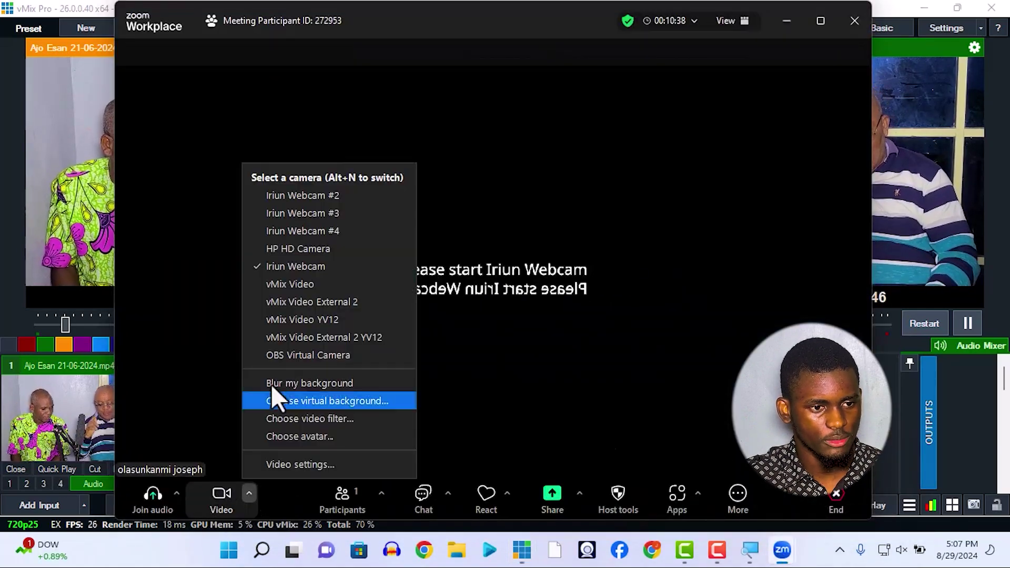
left_click(276, 285)
left_click_drag(560, 25, 347, 52)
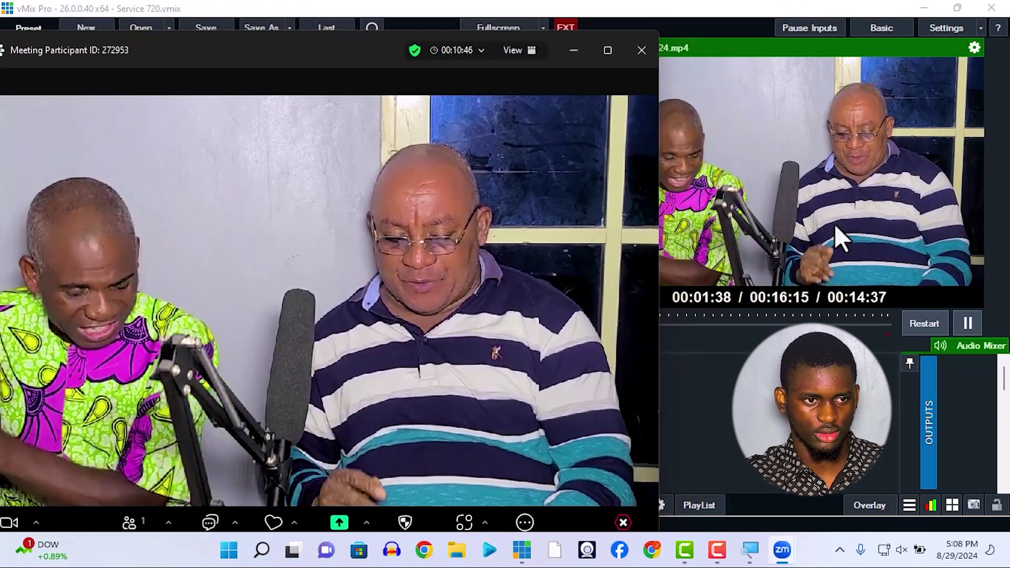
double_click(283, 57)
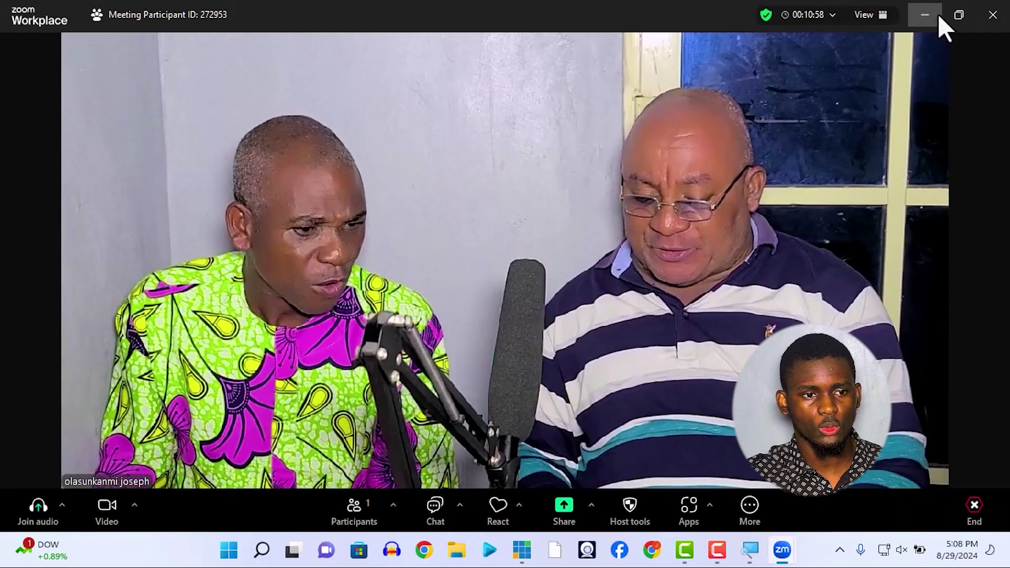
left_click(936, 21)
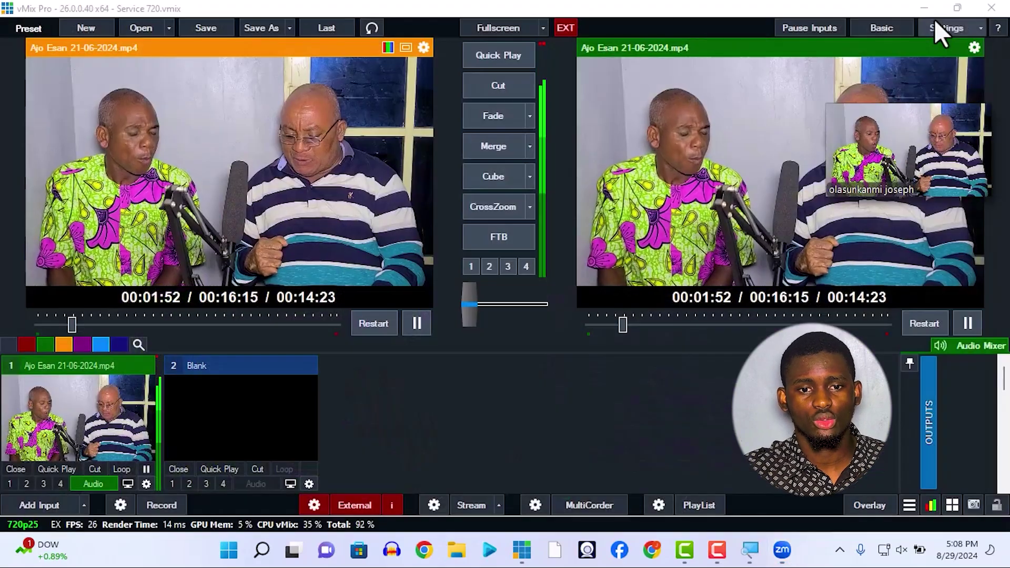
left_click_drag(894, 143, 790, 422)
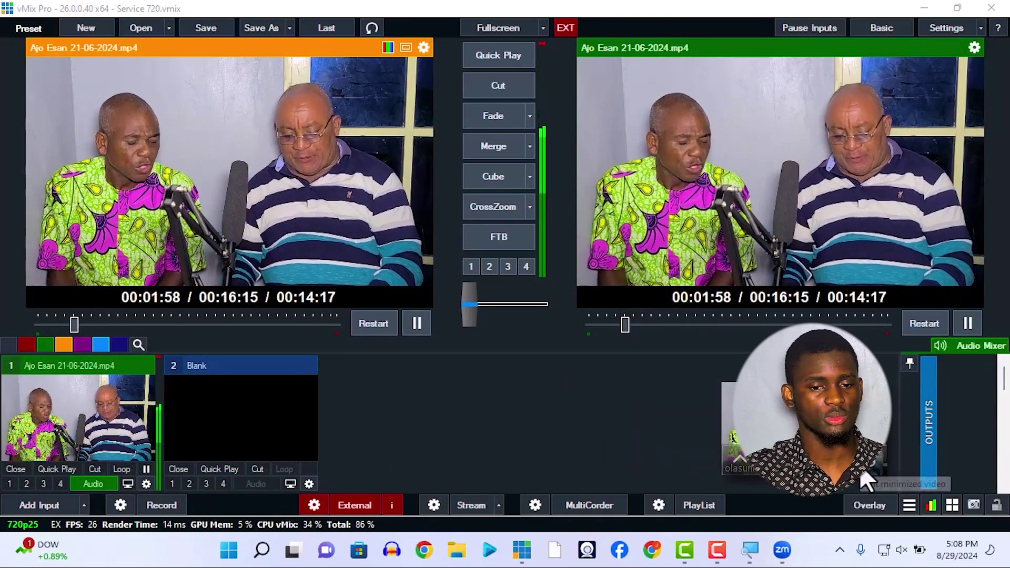
double_click(866, 480)
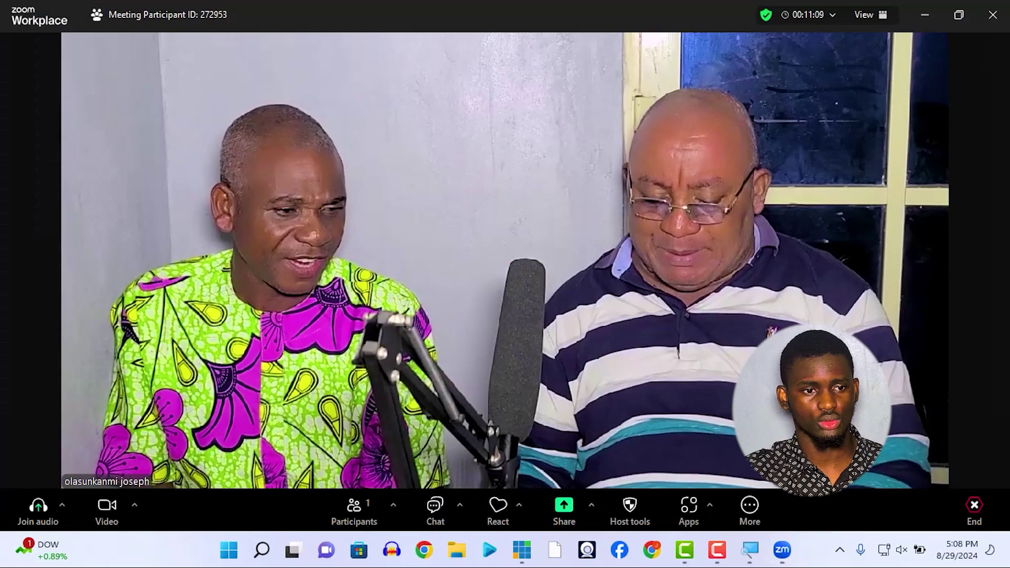